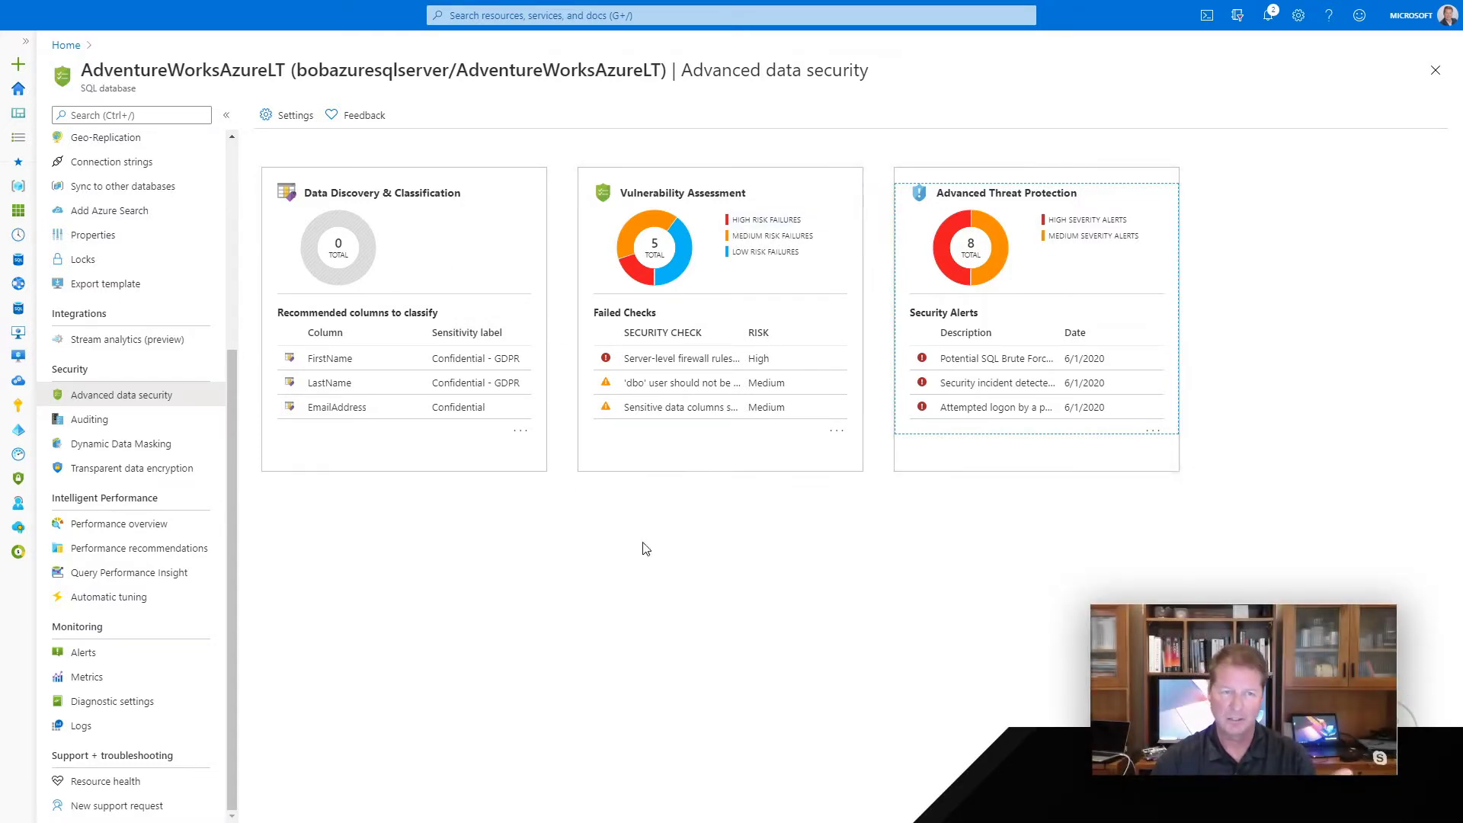
Open the Data Discovery & Classification card for AdventureWorksAzureLT.
click(493, 243)
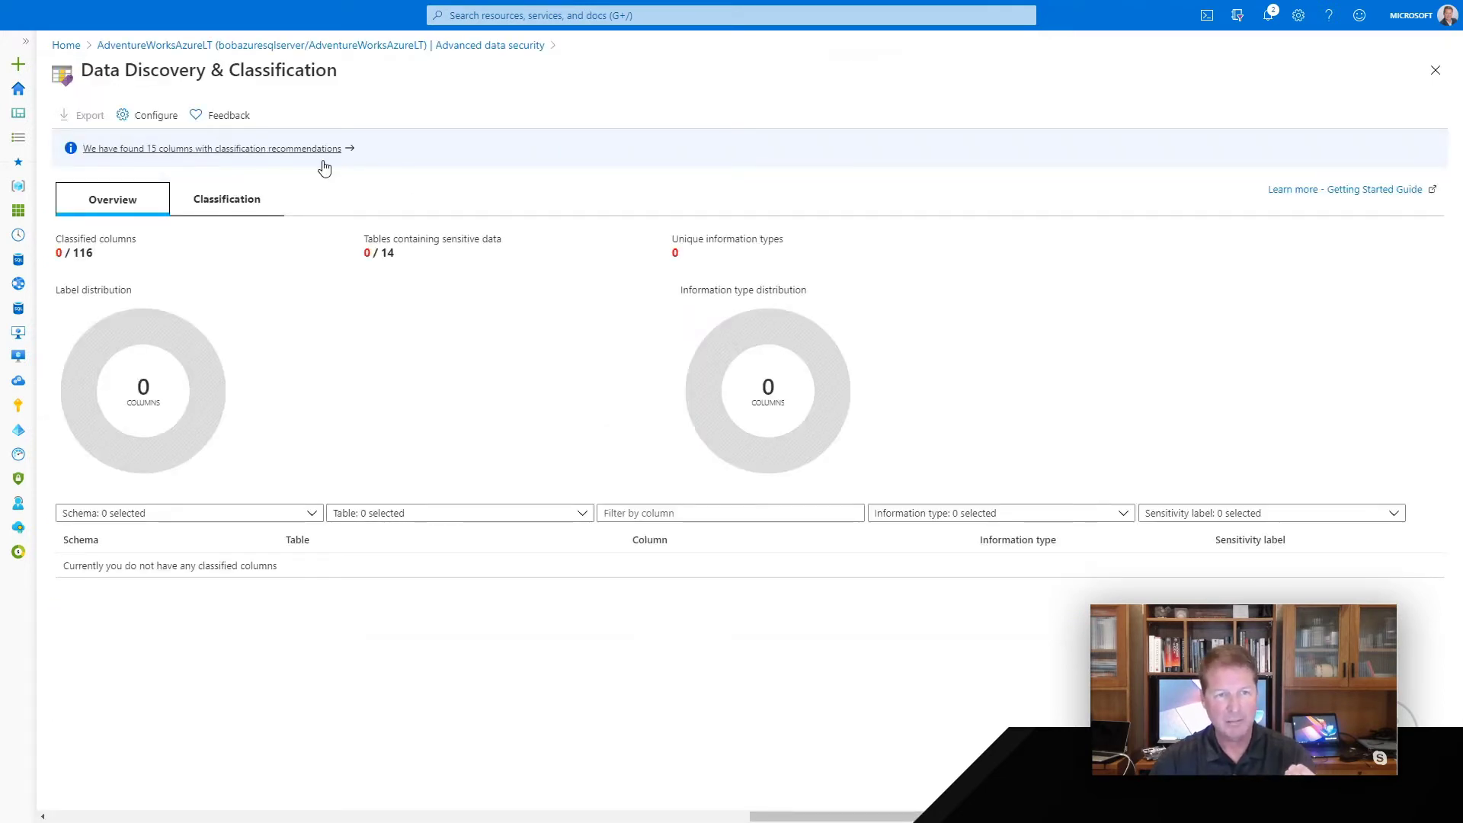
Review the 15 classification recommendations, then return to the Advanced data security overview.
click(326, 152)
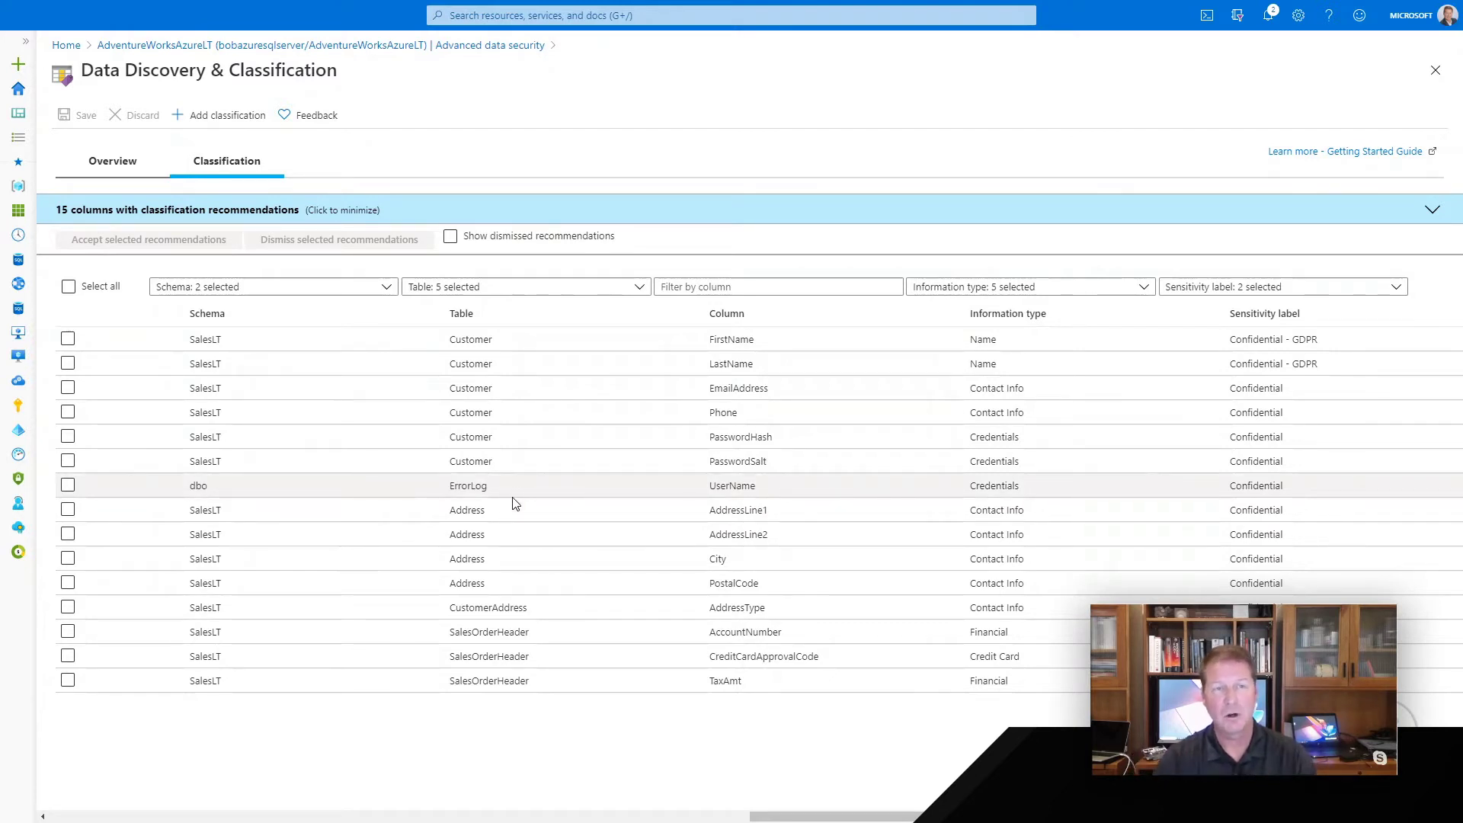
click(377, 46)
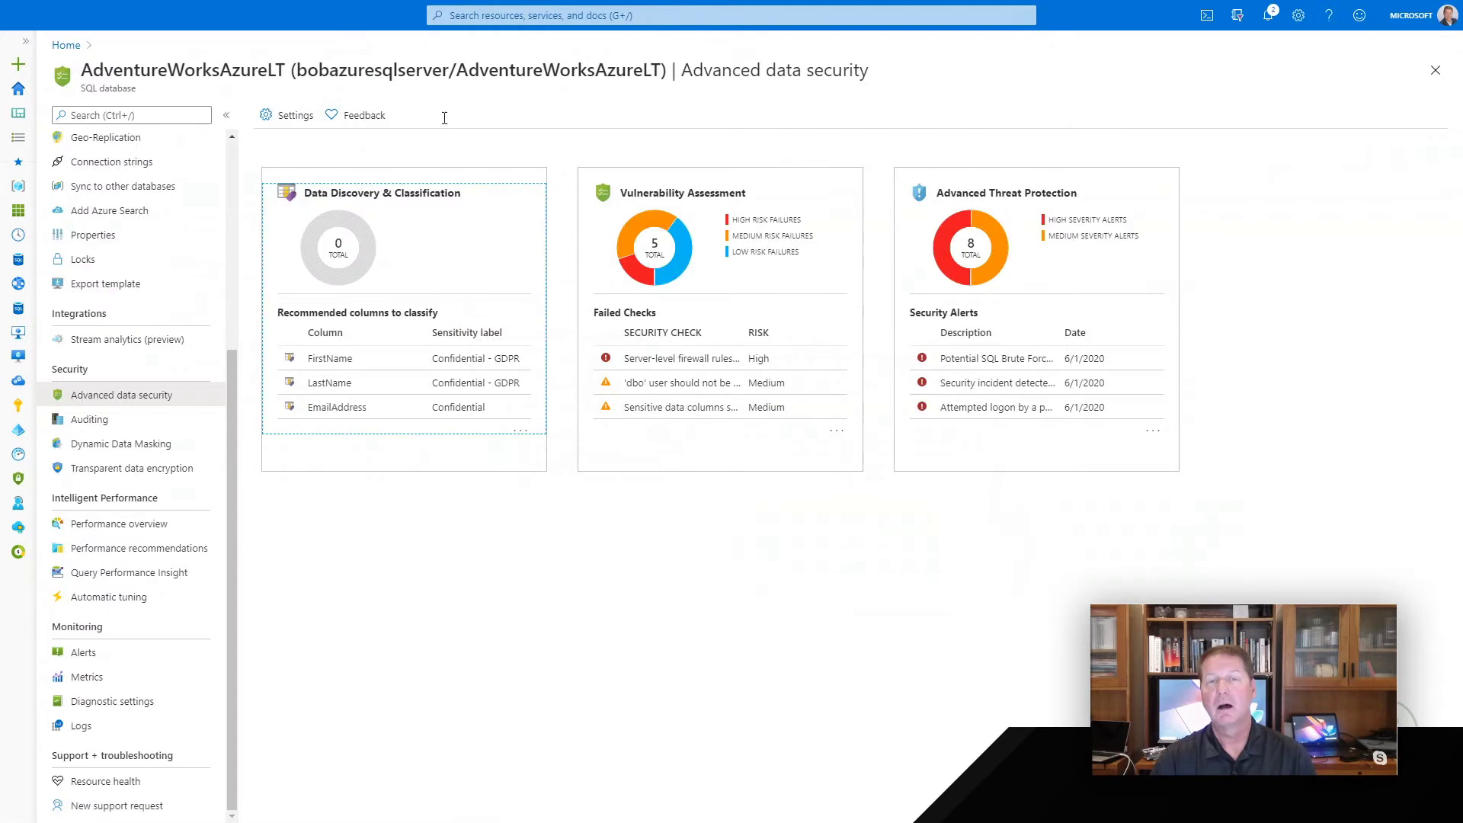
Open the vulnerability assessment results and the VA2065 server-level firewall rules finding.
click(808, 304)
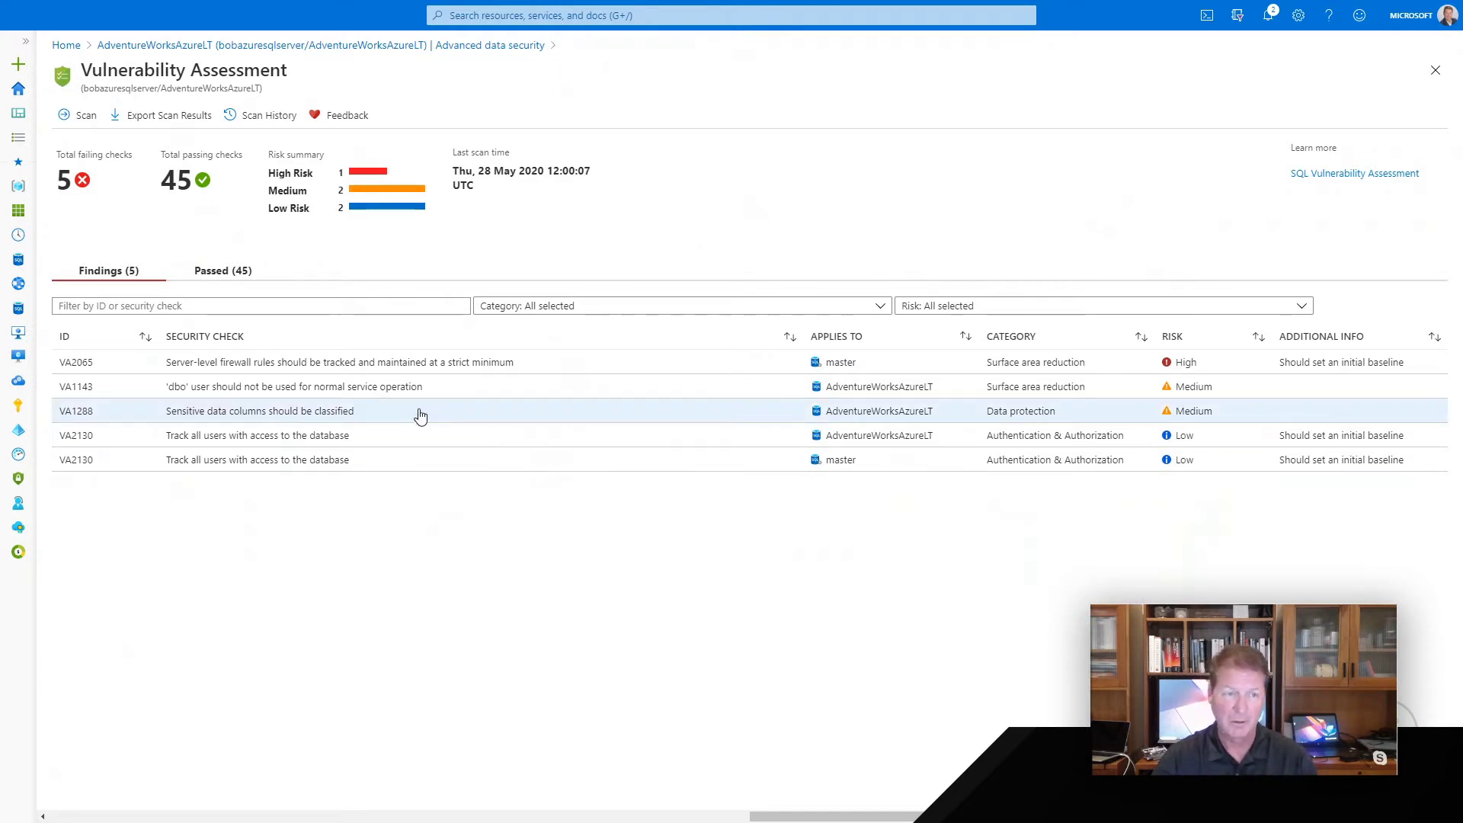
click(434, 369)
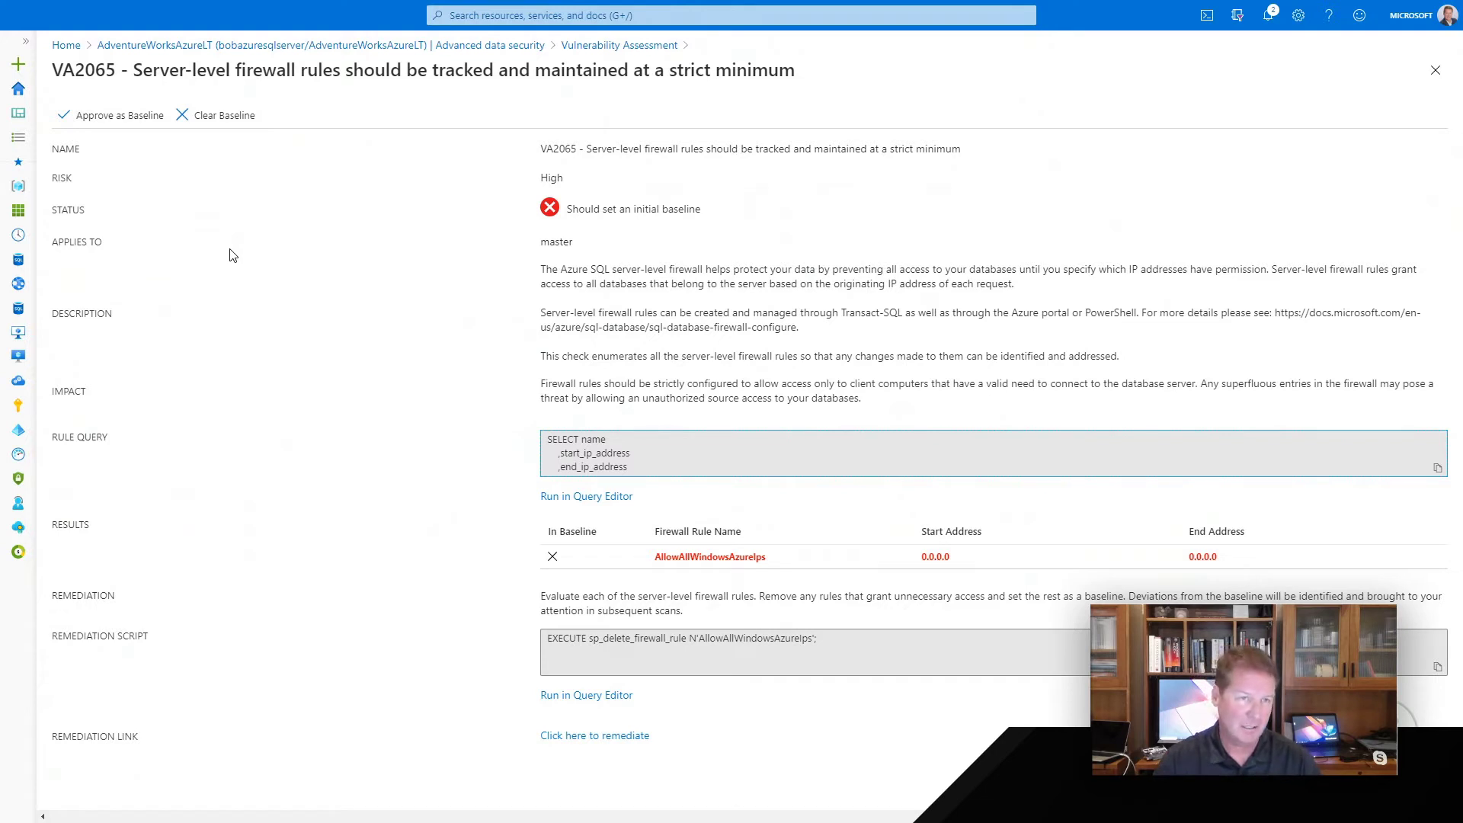
Try clearing the VA2065 baseline, then return to the Advanced data security overview.
click(220, 116)
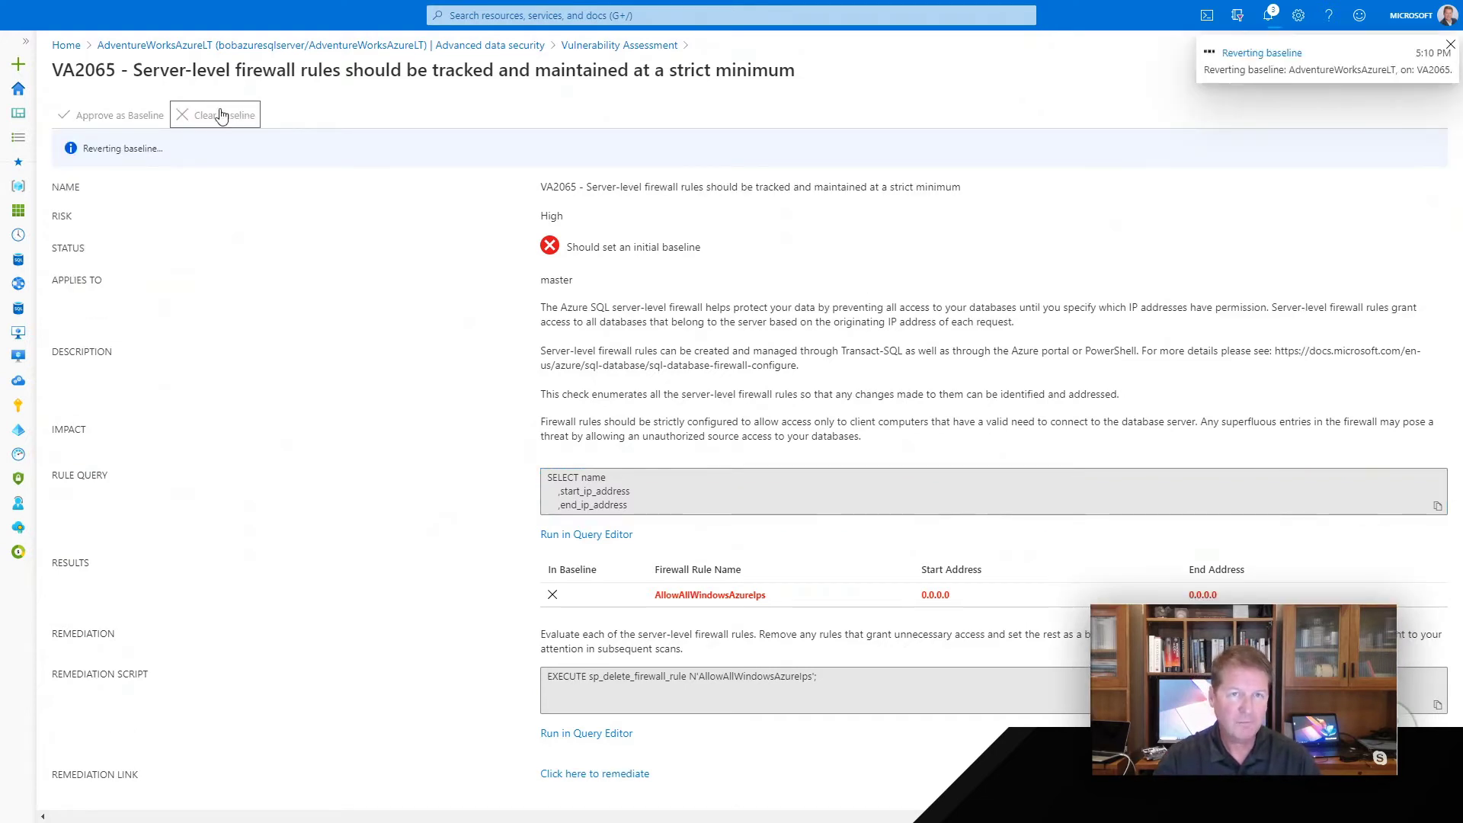
click(293, 48)
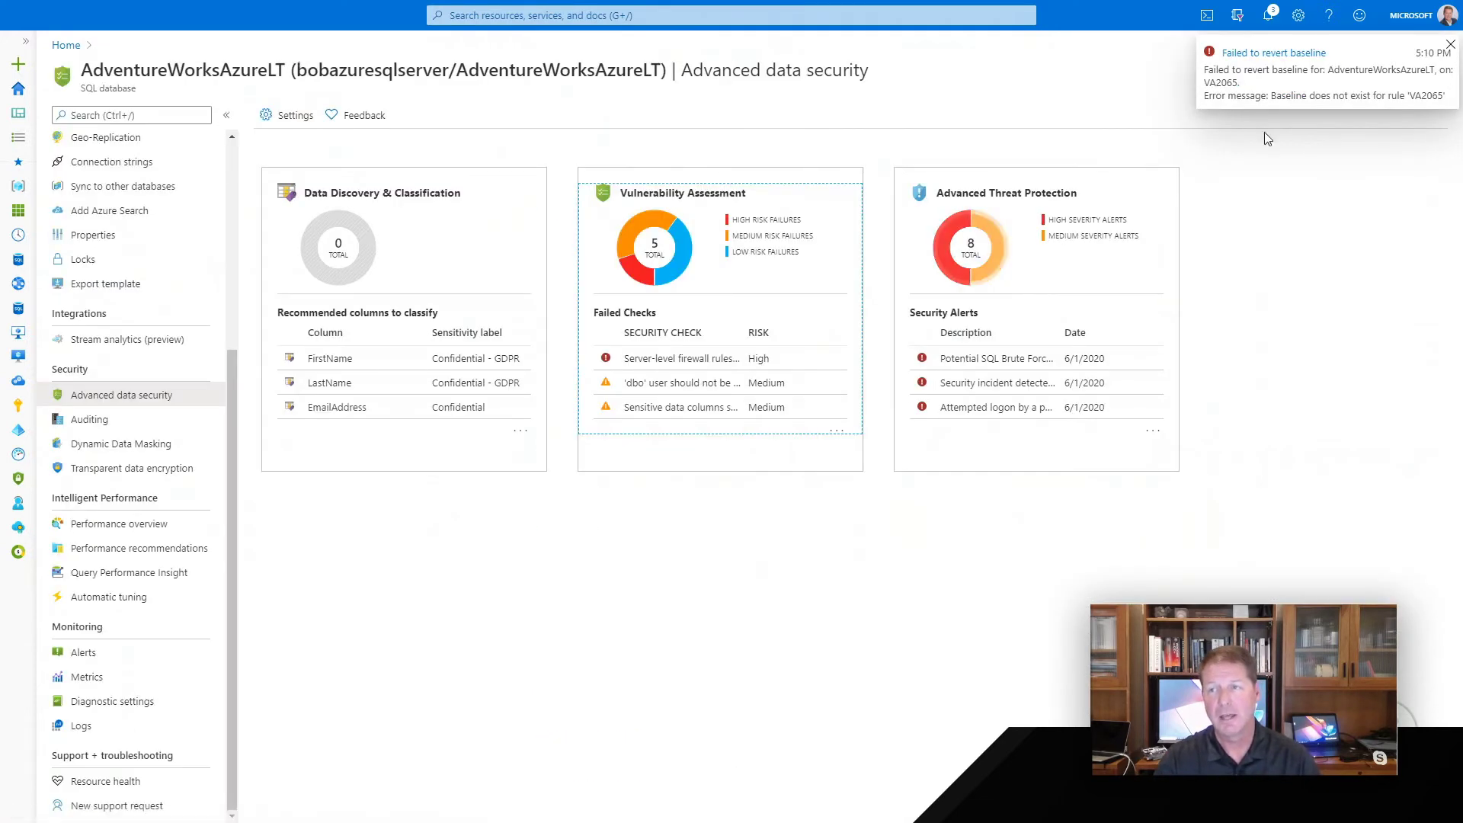
Dismiss the failed-baseline notice and open the Potential SQL Injection security alert.
click(1450, 45)
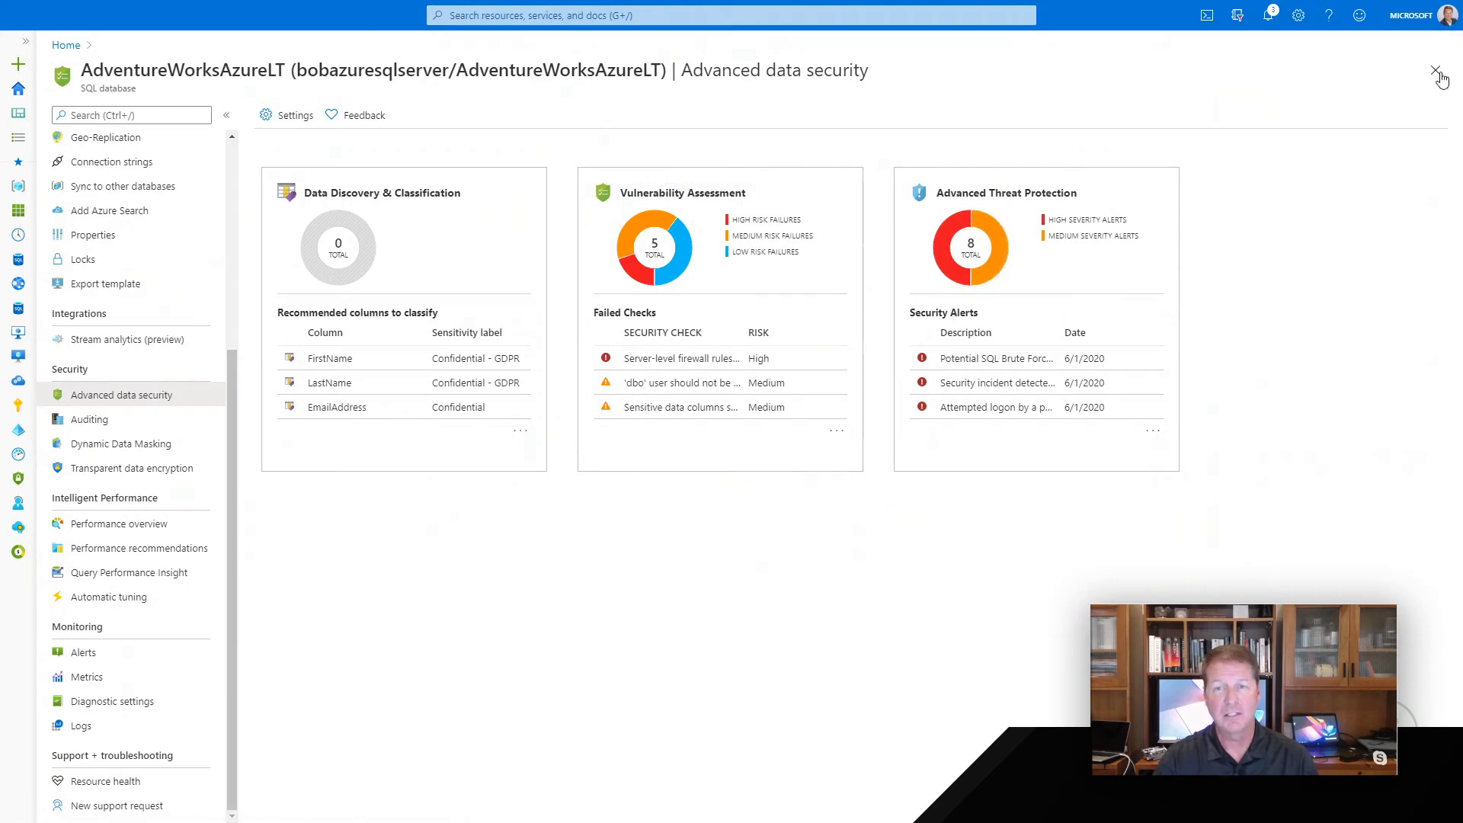
click(1052, 281)
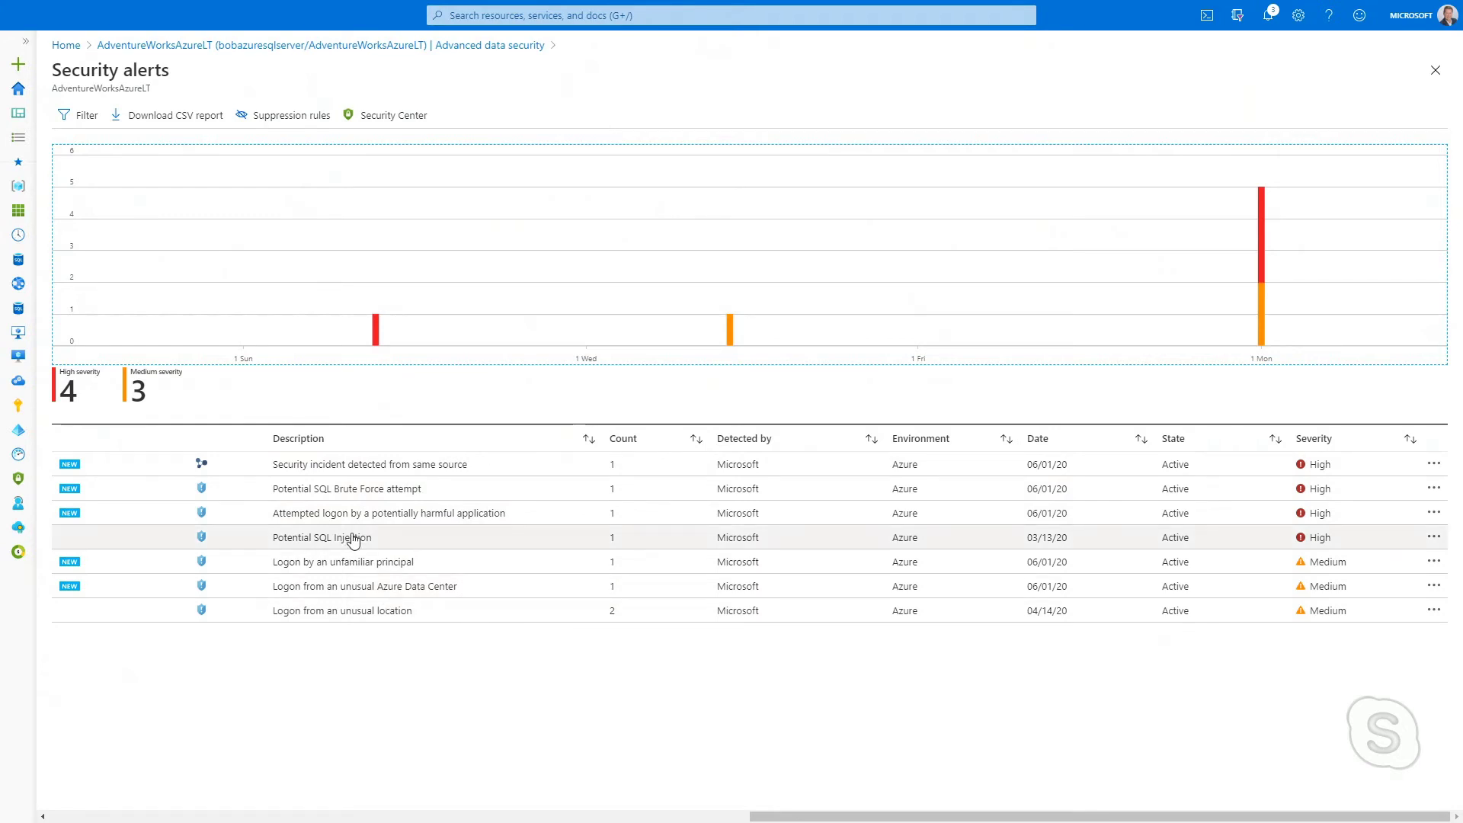
click(353, 539)
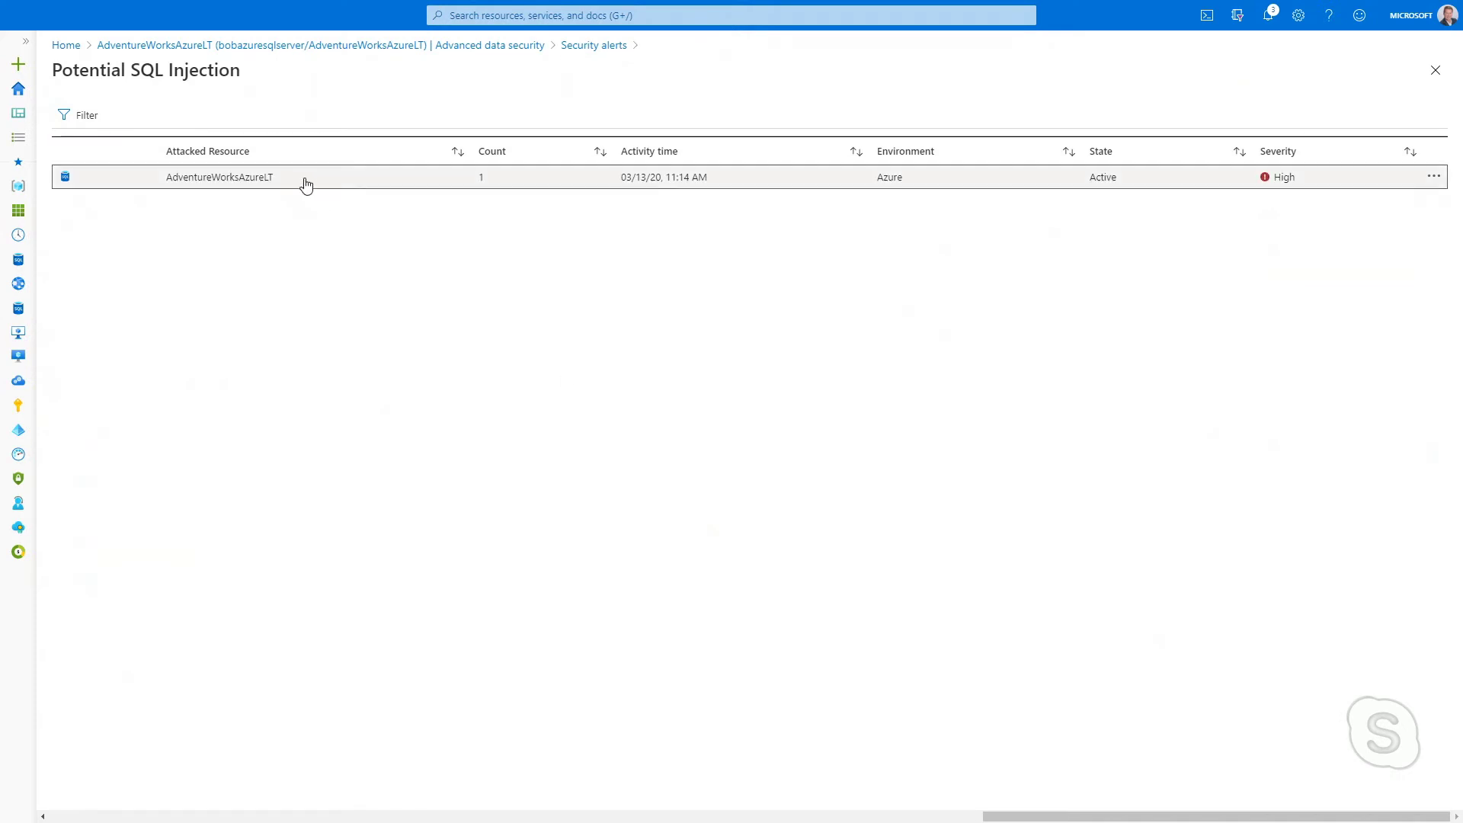
Show the SQL injection alert details for the attacked AdventureWorksAzureLT resource.
click(305, 183)
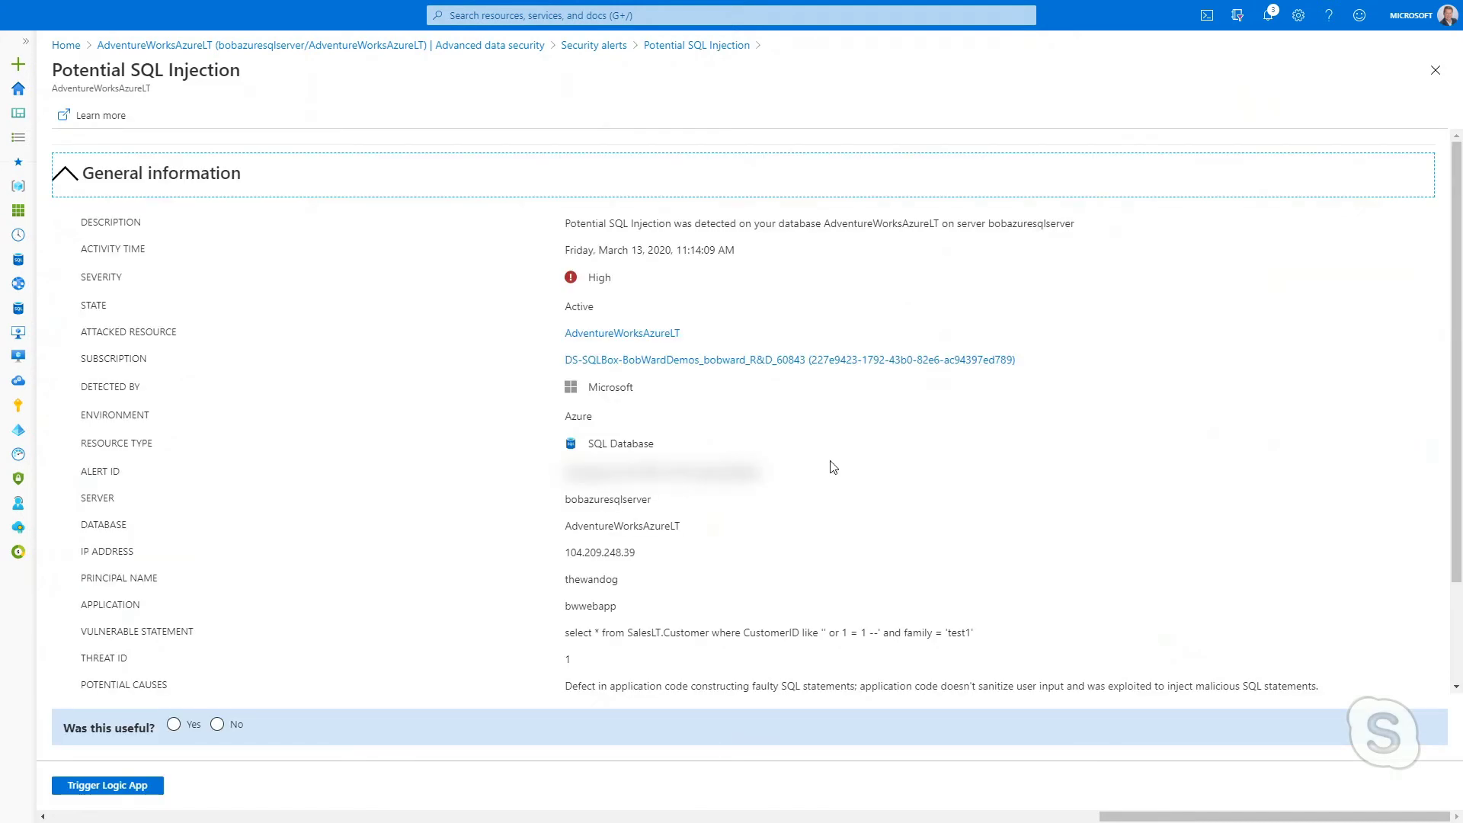
scroll(831, 466, down, 2)
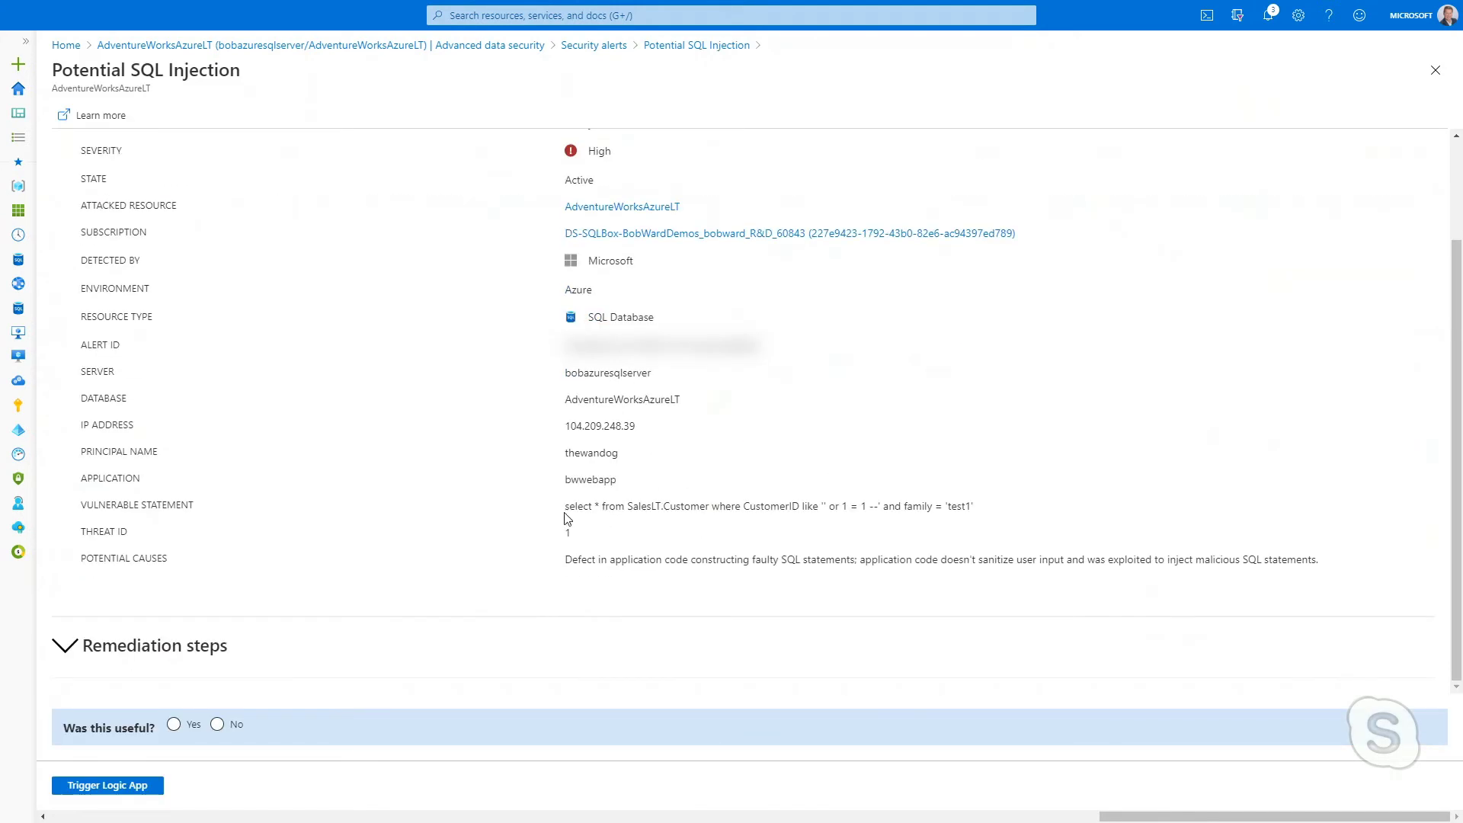
drag(564, 501, 992, 513)
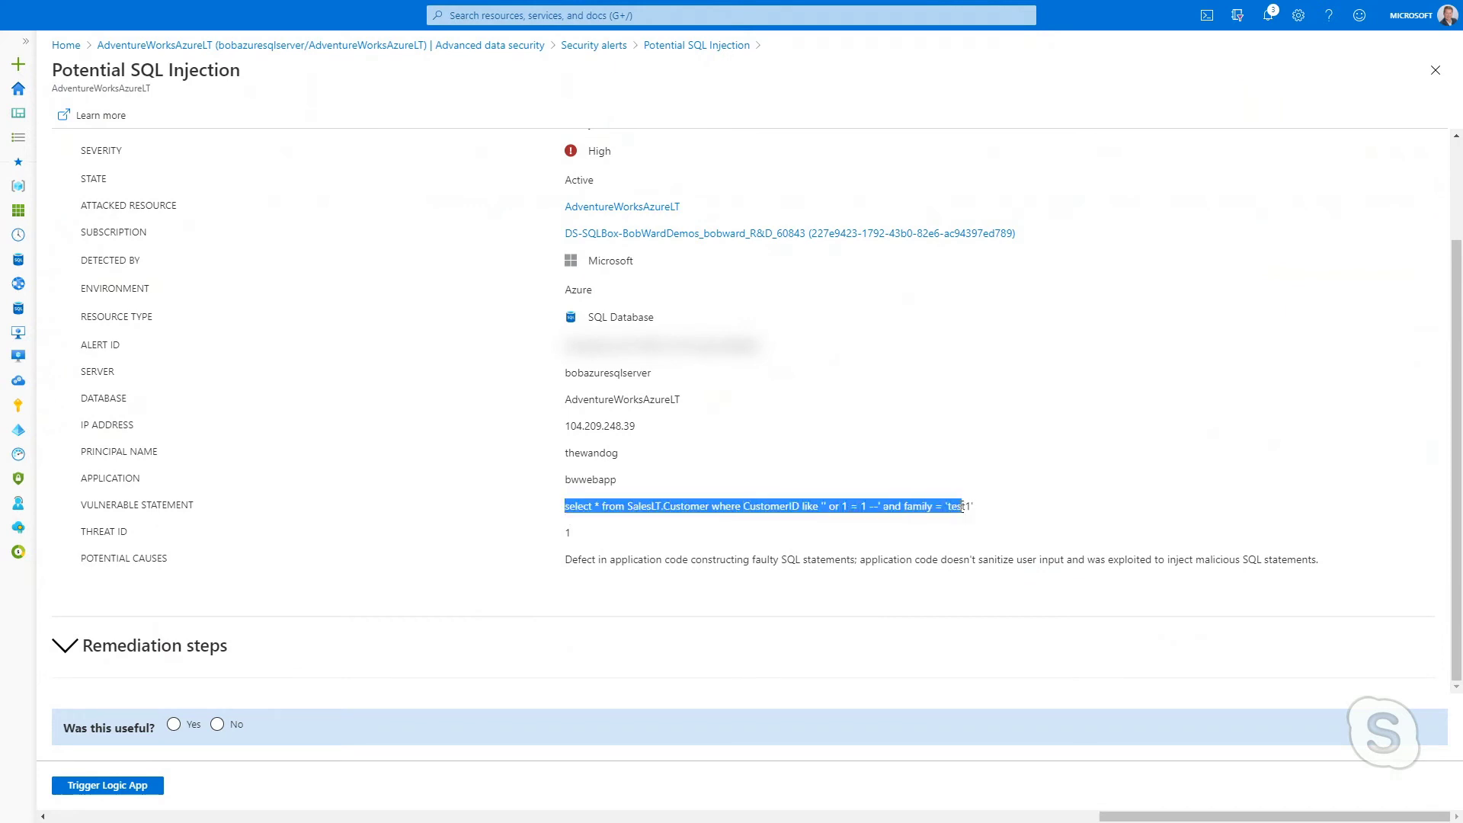
click(992, 512)
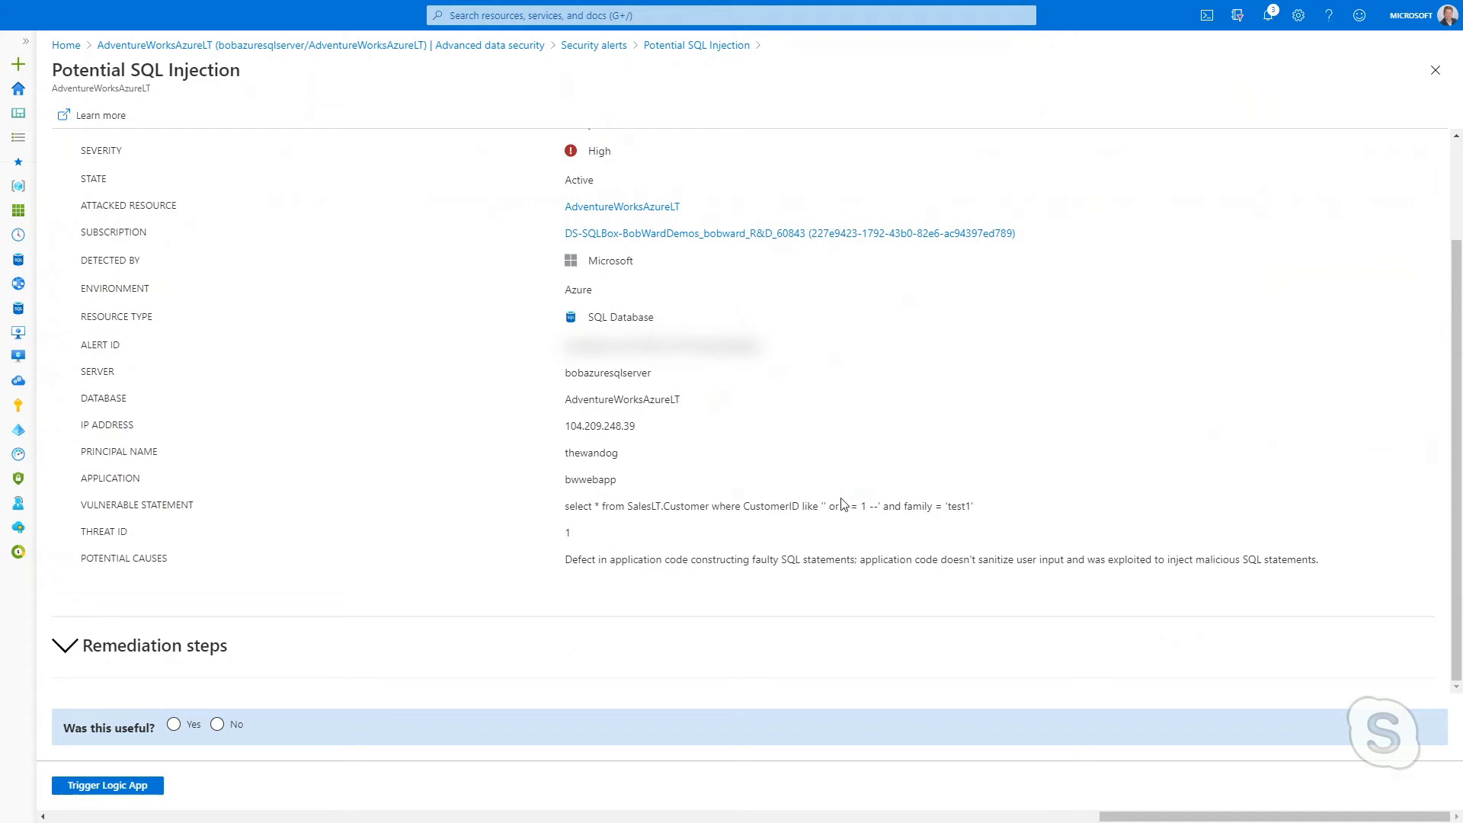
drag(824, 508, 1003, 513)
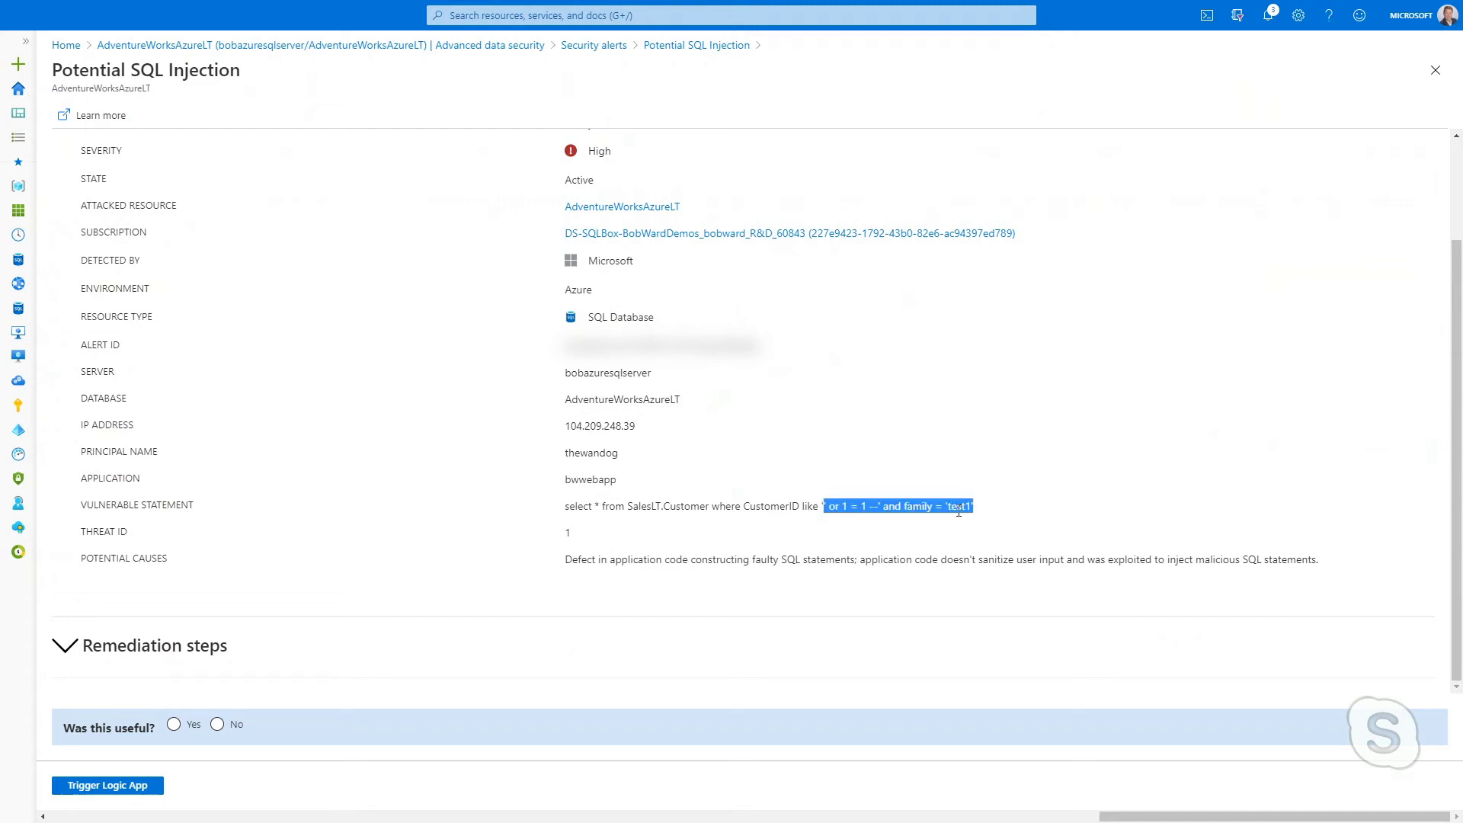
click(916, 508)
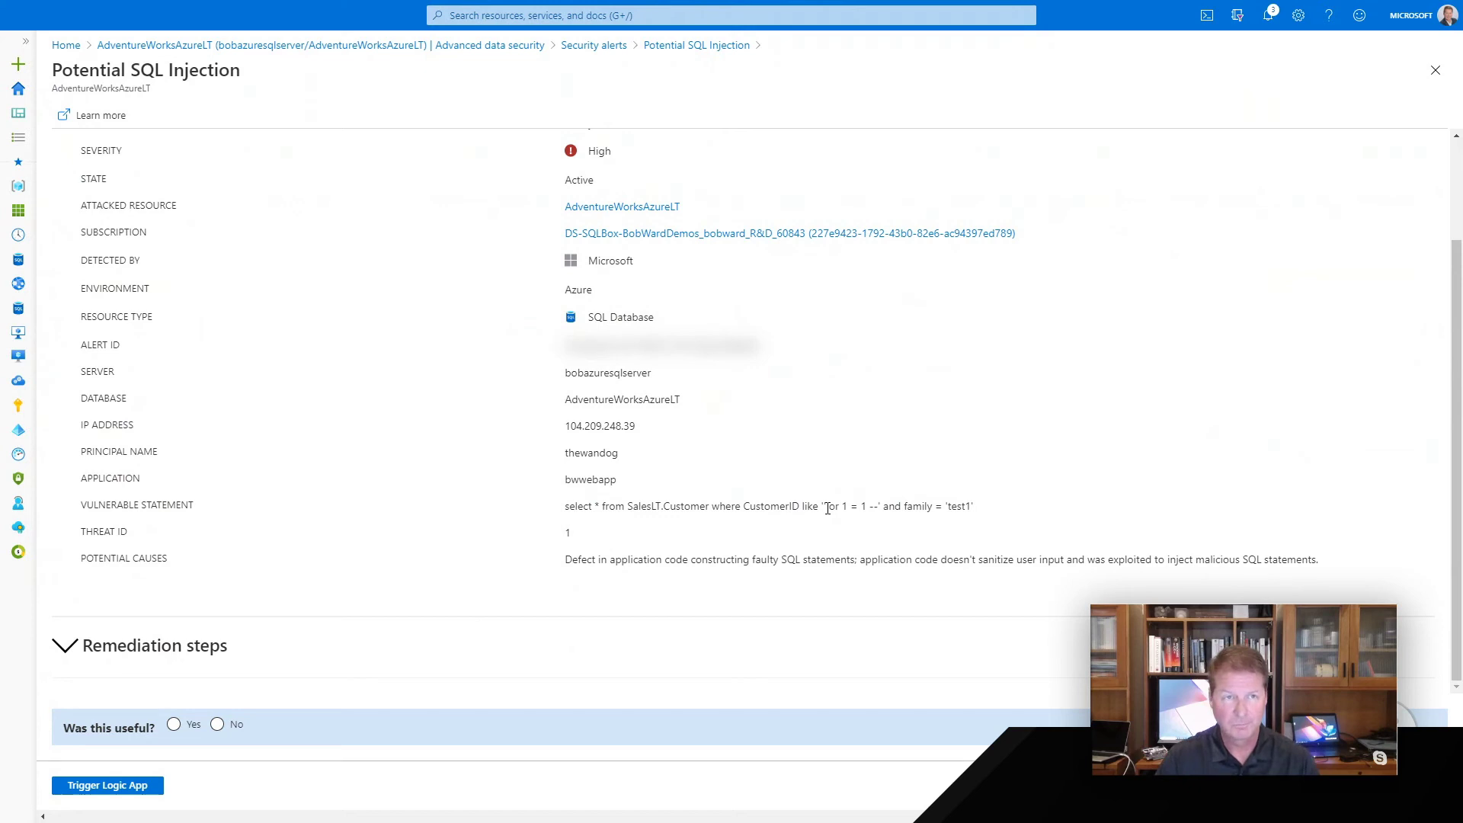
click(330, 46)
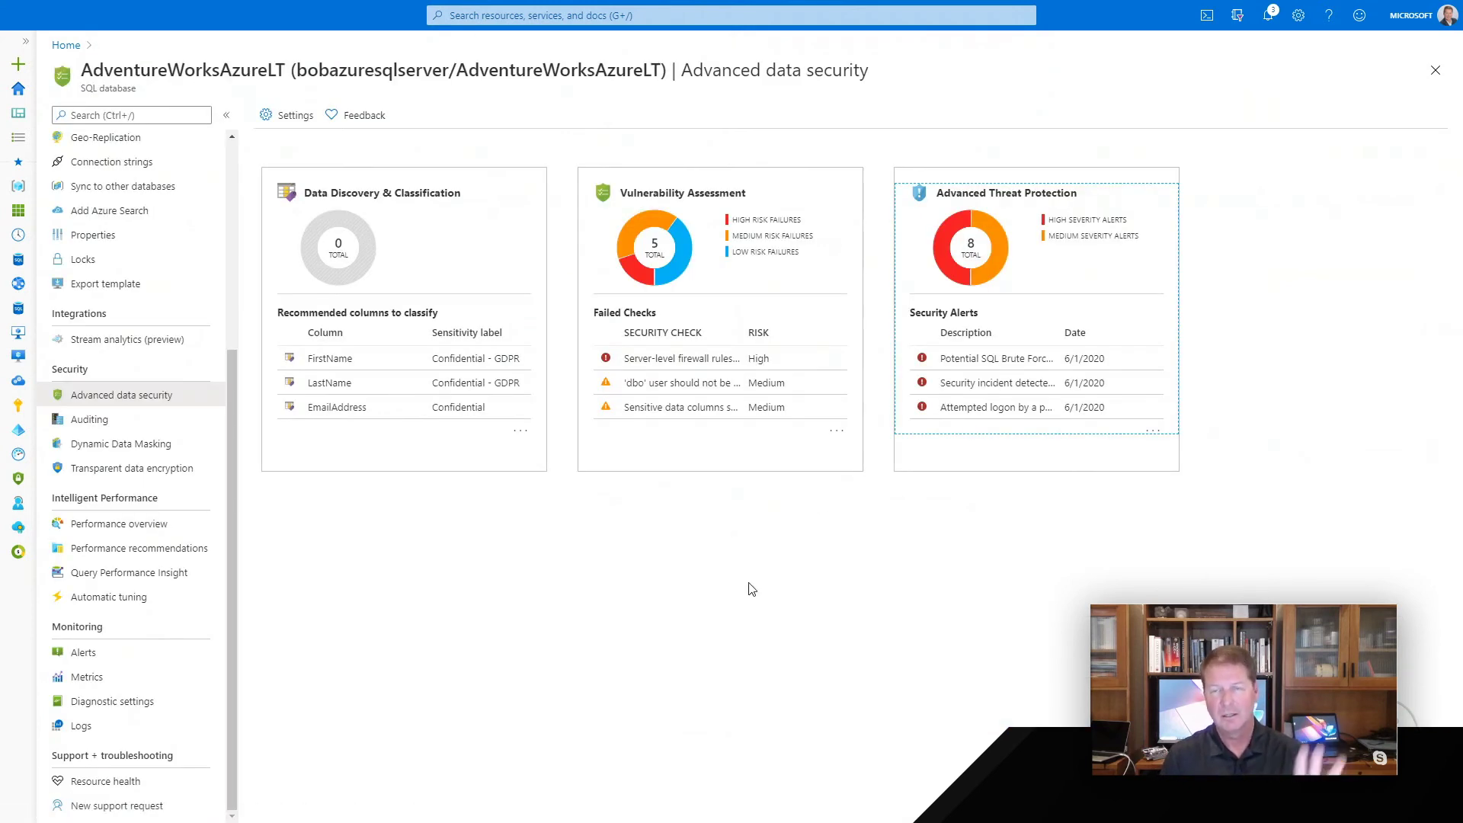